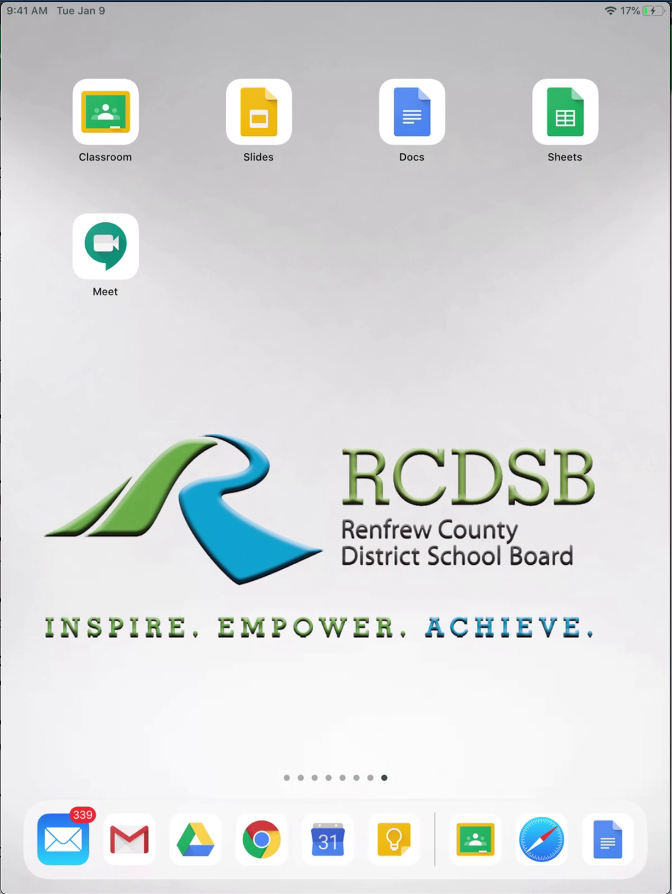
Launch Google Classroom and enter the Mr Brohart - Test Classroom class
left_click(104, 112)
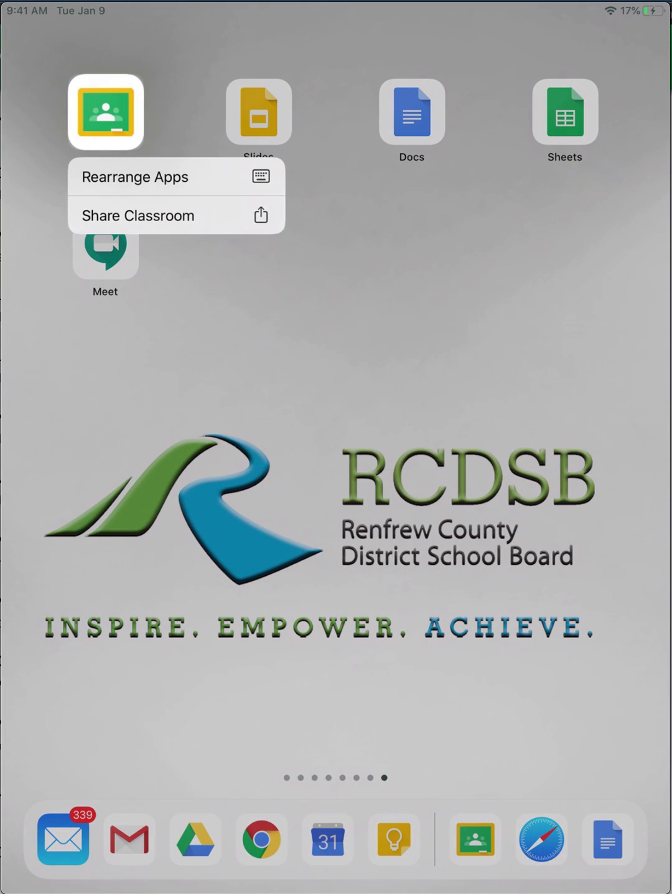
left_click(336, 349)
left_click(105, 112)
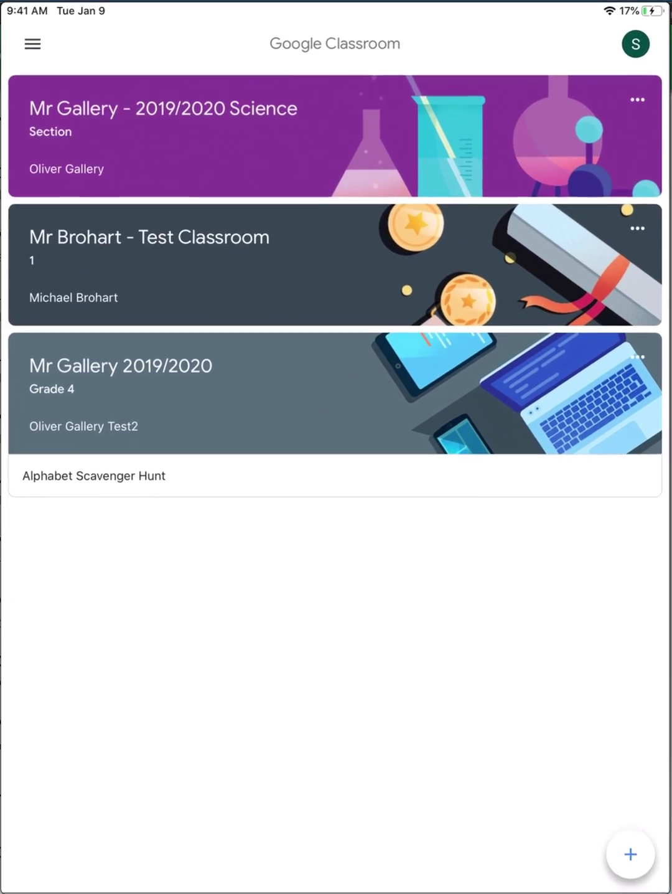
left_click(149, 265)
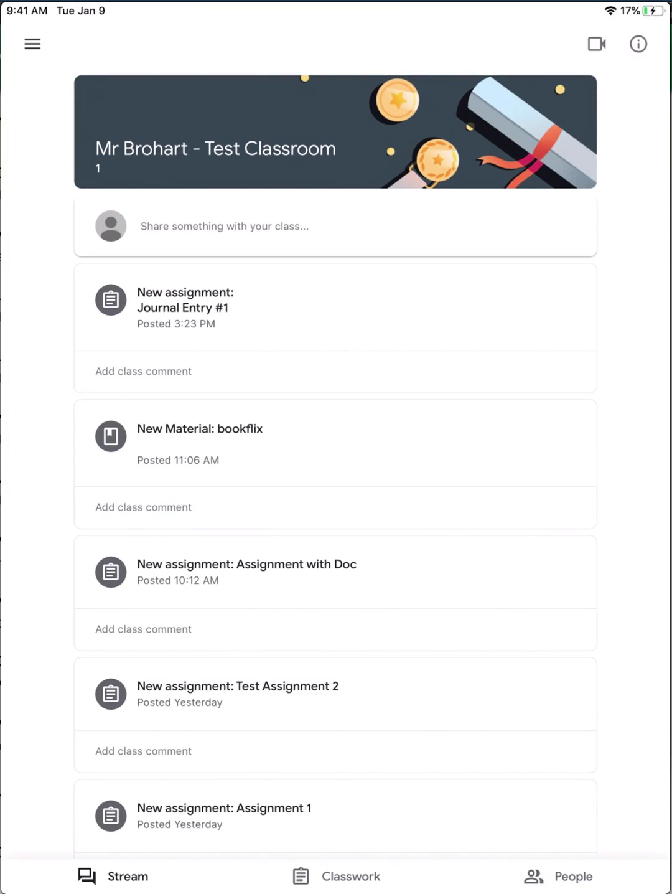
Open Journal Entry #1 and expand Your work to reveal the Daily Journal attachment
left_click(185, 307)
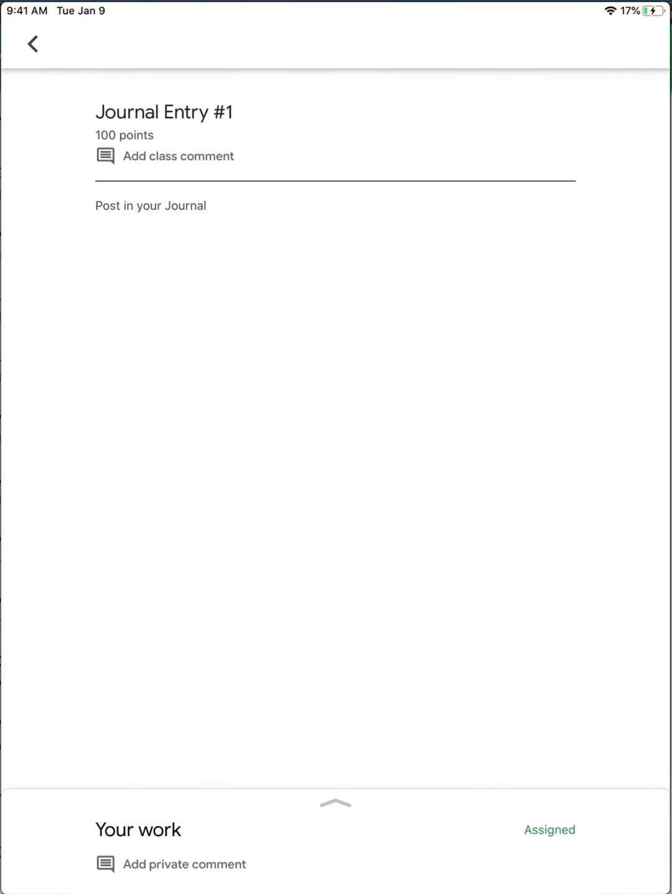
left_click(335, 803)
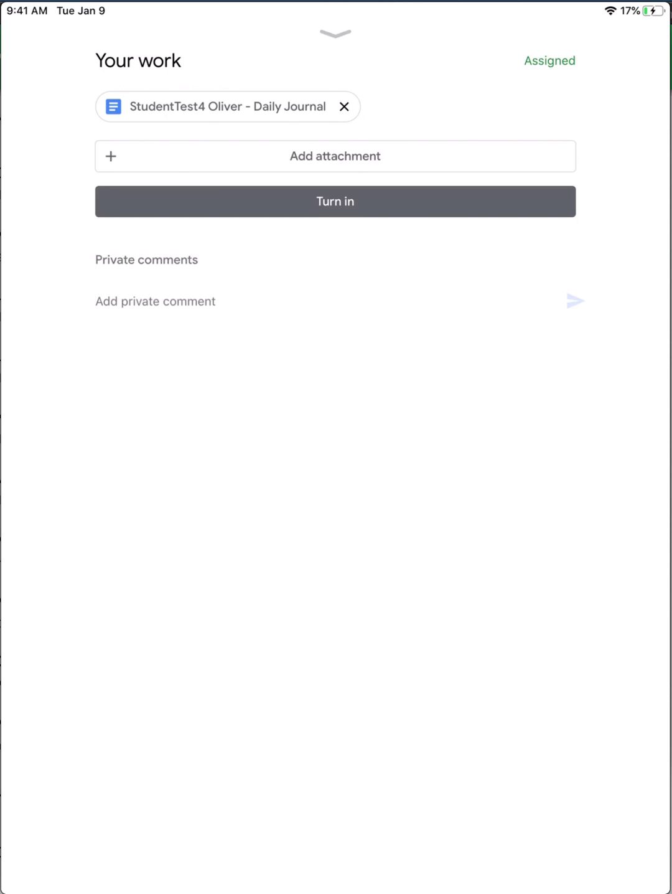
Open the attached Daily Journal document for editing in Google Docs
left_click(210, 106)
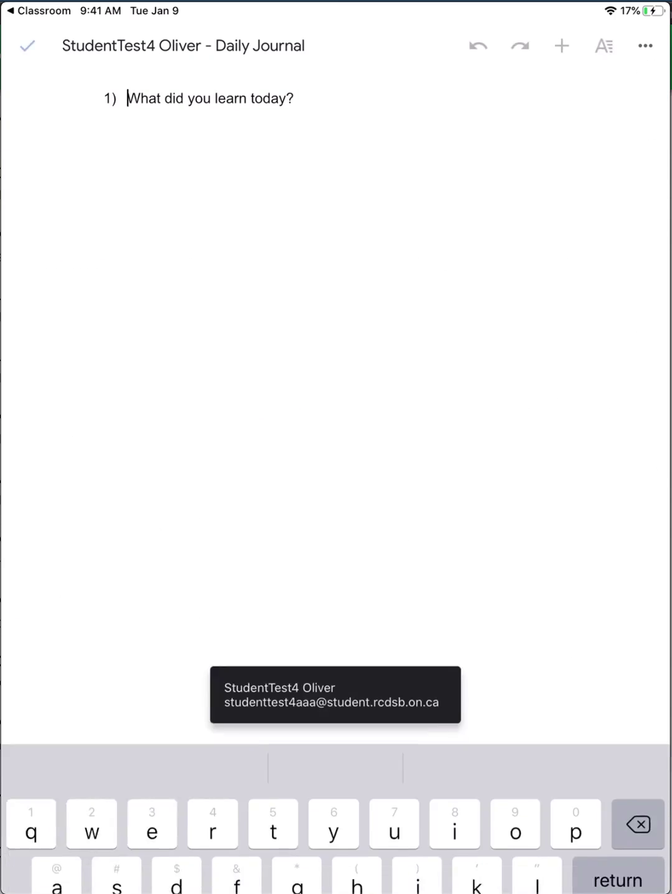
Start a new answer line below 'What did you learn today?' in the Daily Journal
left_click(84, 173)
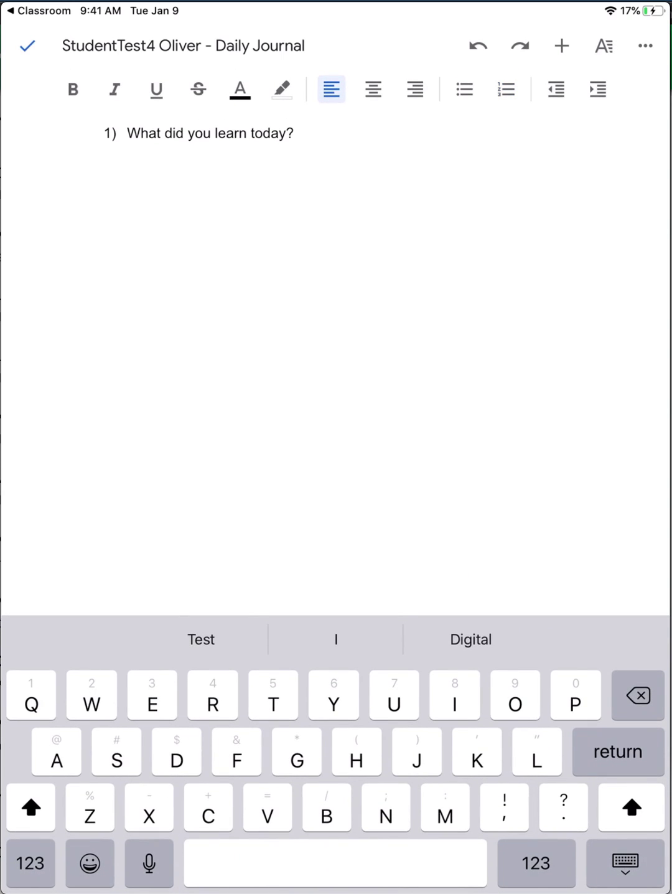
type("Answeer")
left_click(129, 172)
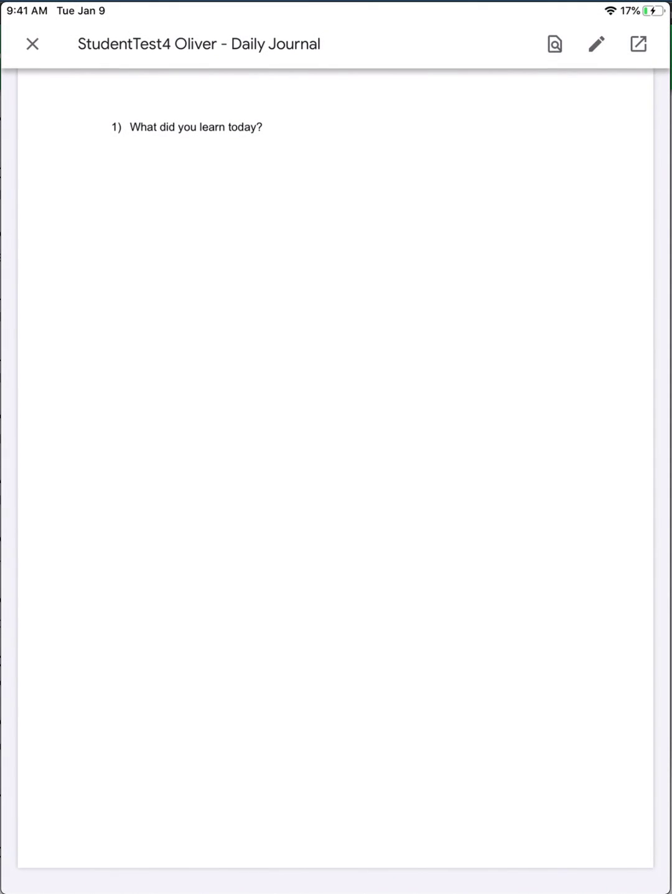
Close the Daily Journal preview to get back to the Your work panel
left_click(32, 44)
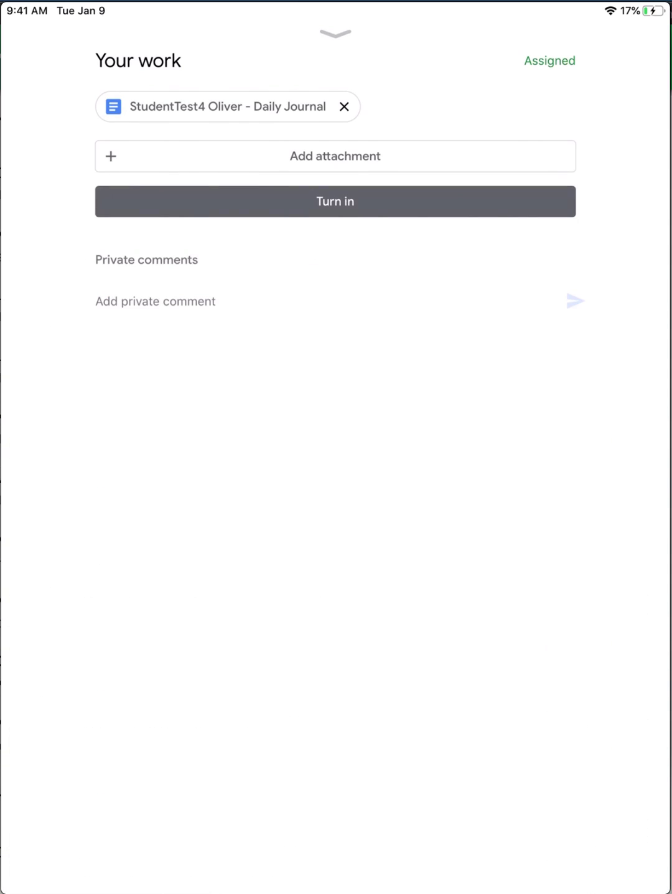